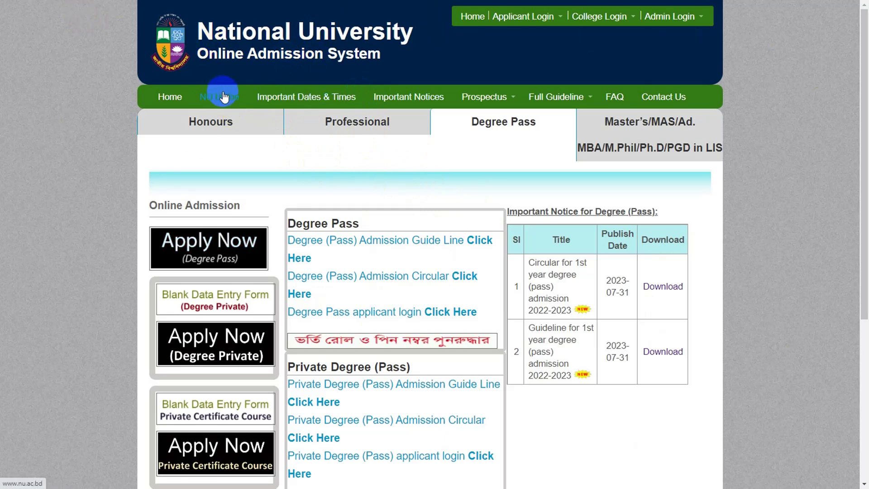
# - Open the applicant login page for Degree Pass from the Degree Pass admission section
pyautogui.click(238, 132)
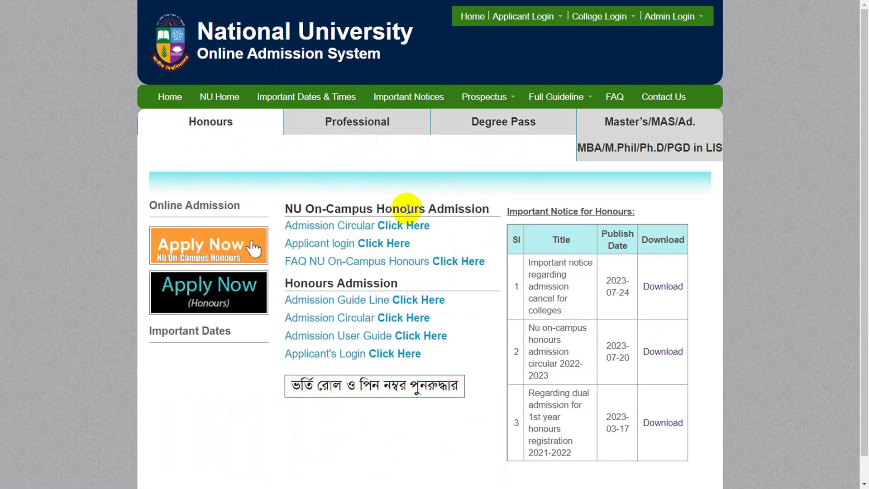
pyautogui.click(519, 130)
pyautogui.moveTo(289, 224); pyautogui.dragTo(362, 227)
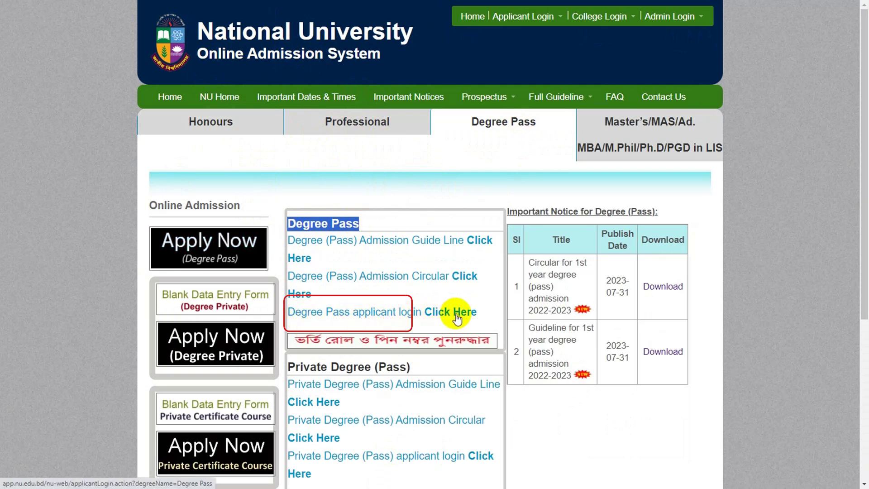
pyautogui.click(400, 311)
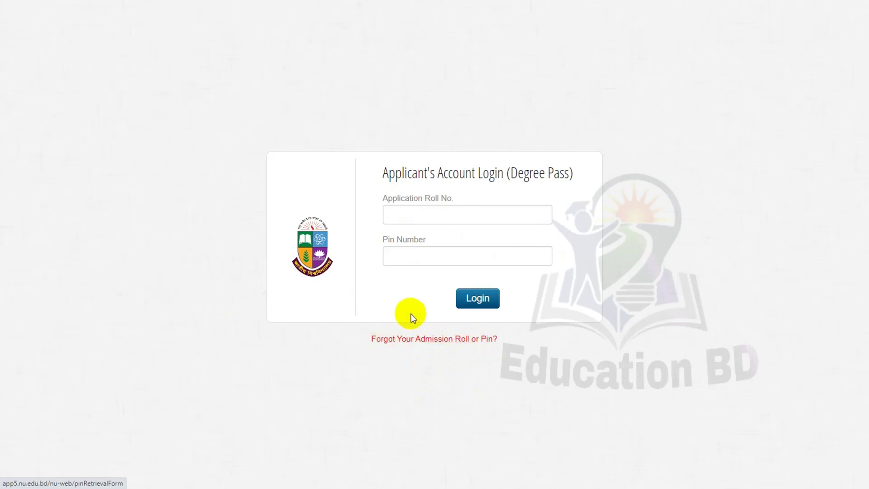
# - Log in to the Degree Pass applicant account with the application roll number and PIN
pyautogui.click(416, 212)
pyautogui.click(470, 244)
pyautogui.click(478, 299)
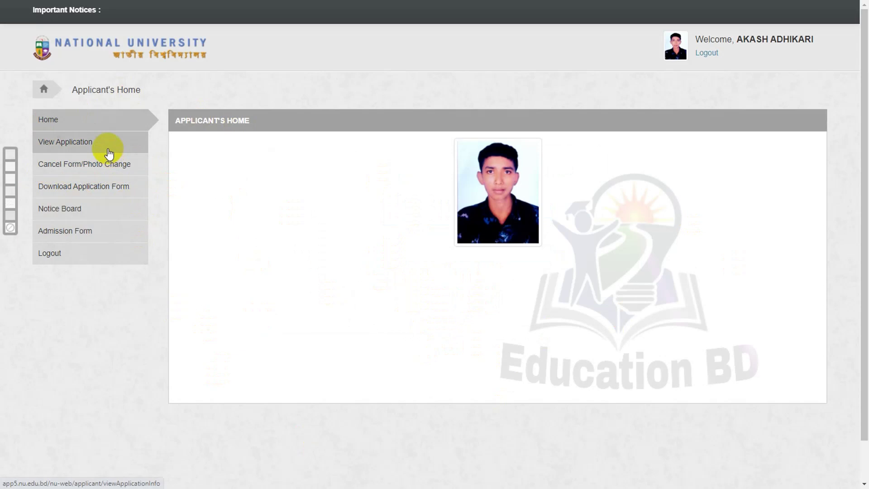
# - View the submitted application and check its status
pyautogui.click(75, 144)
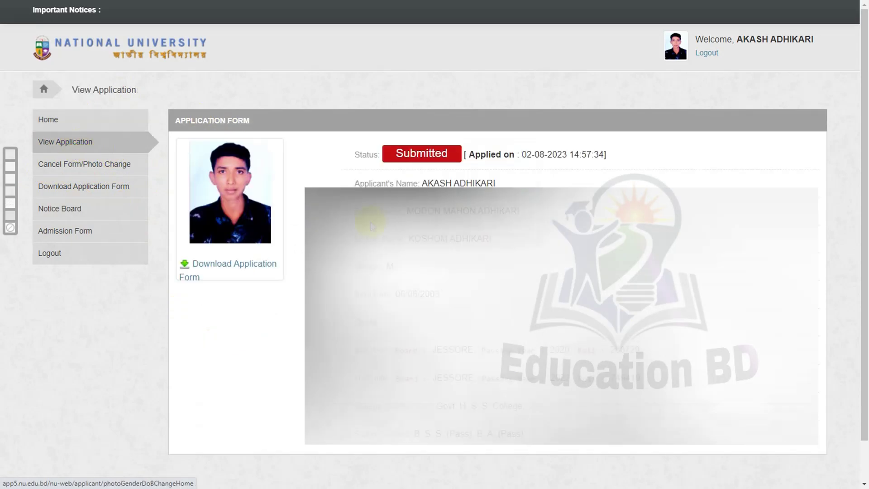
pyautogui.moveTo(394, 153); pyautogui.dragTo(448, 155)
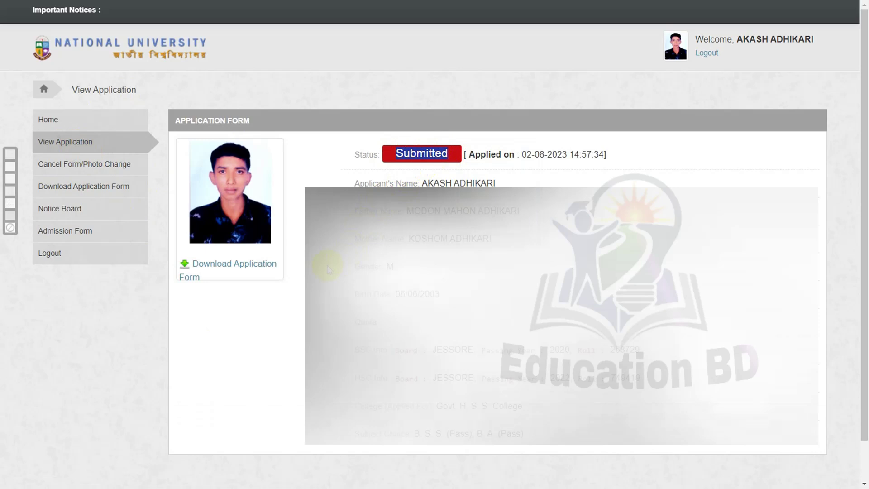
pyautogui.moveTo(392, 154); pyautogui.dragTo(428, 162)
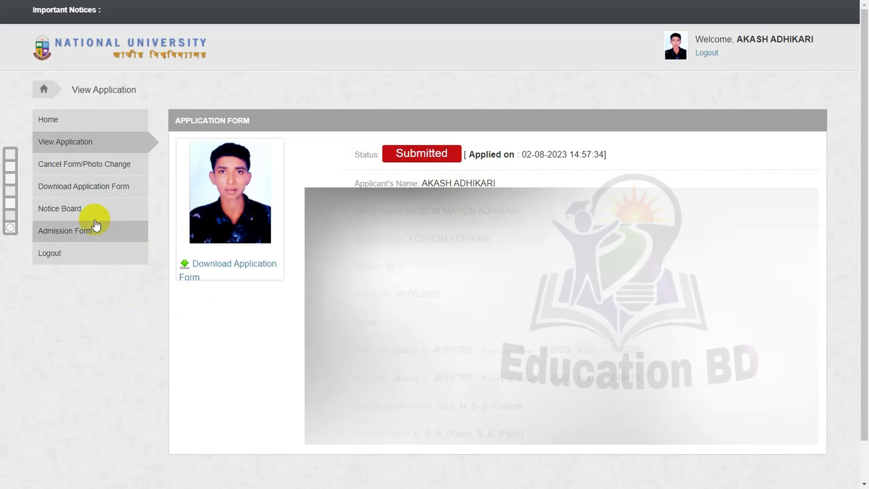
# - Open the form cancellation and photo change page and review its photo change notice and image requirements
pyautogui.click(82, 172)
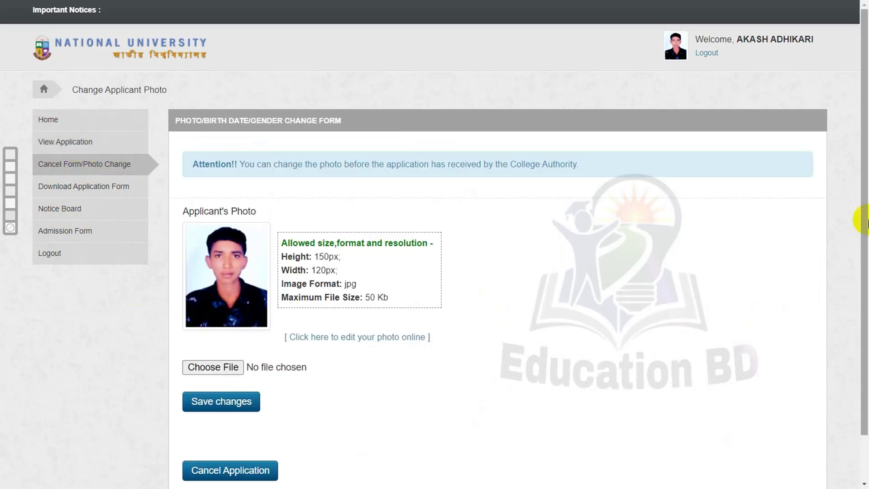
pyautogui.moveTo(867, 170); pyautogui.dragTo(867, 204)
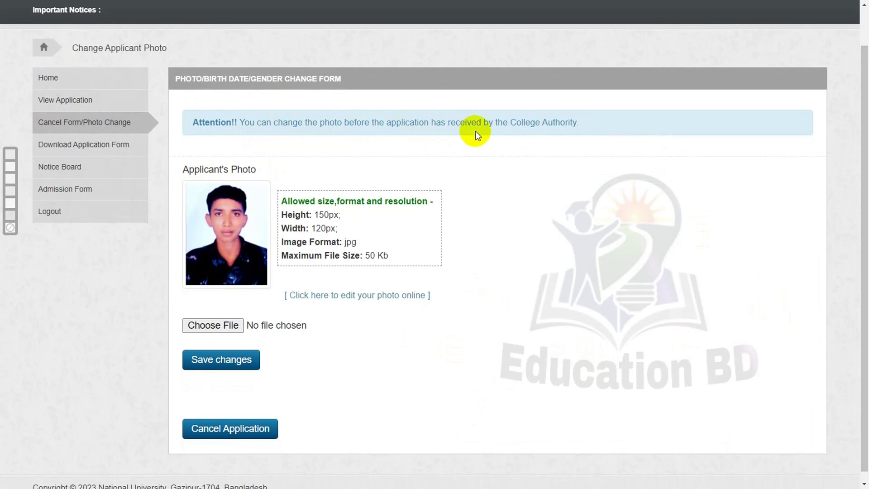
pyautogui.moveTo(581, 121); pyautogui.dragTo(242, 121)
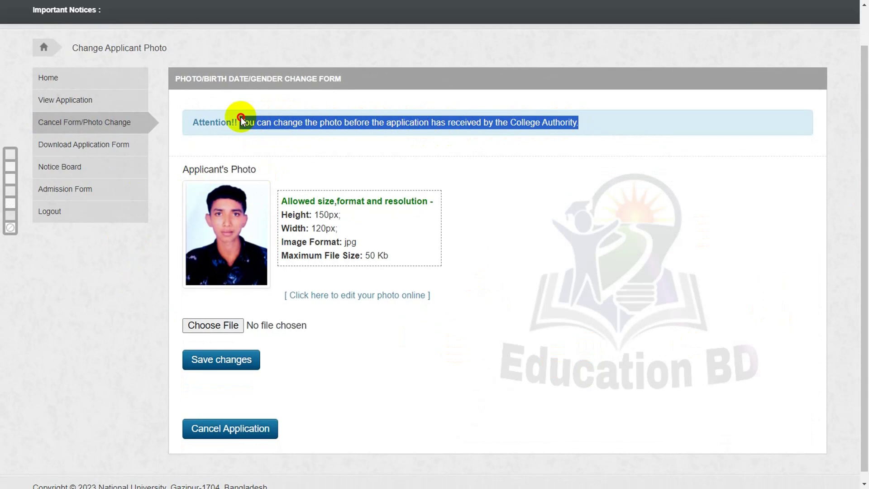
pyautogui.click(248, 135)
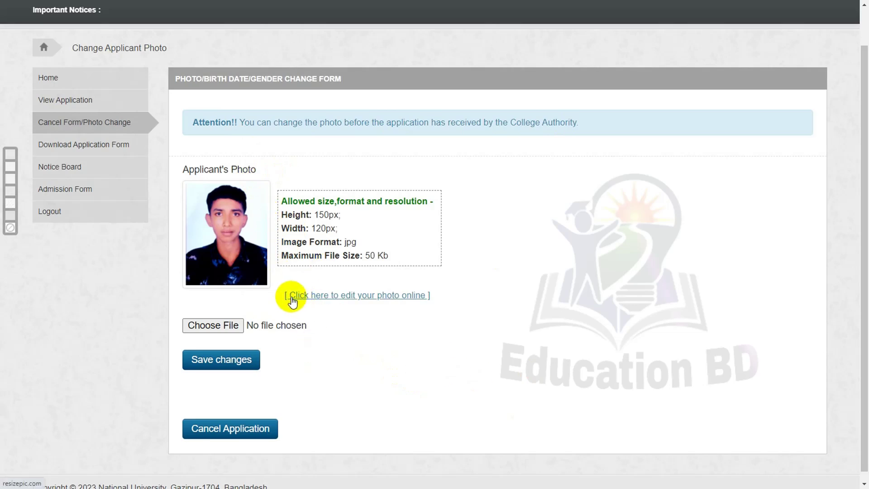
pyautogui.click(263, 271)
pyautogui.click(195, 252)
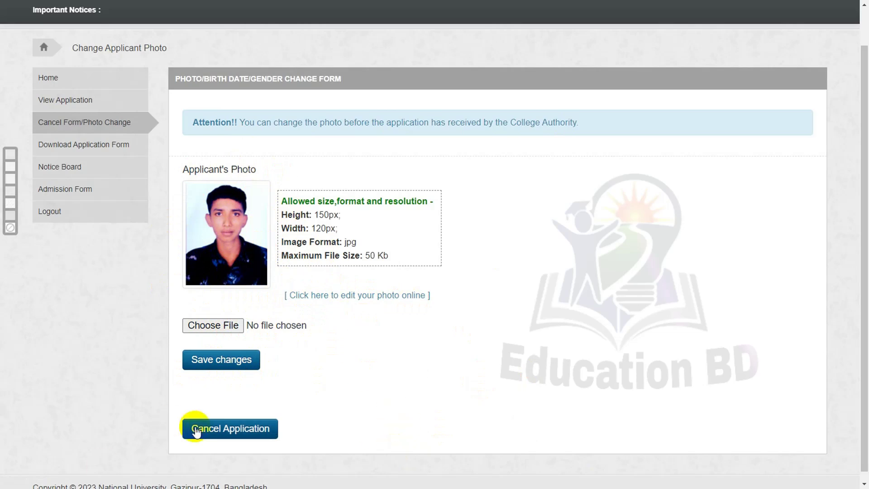
# - Cancel the Degree Pass application, reading the cancellation and reapplication terms before confirming
pyautogui.click(227, 431)
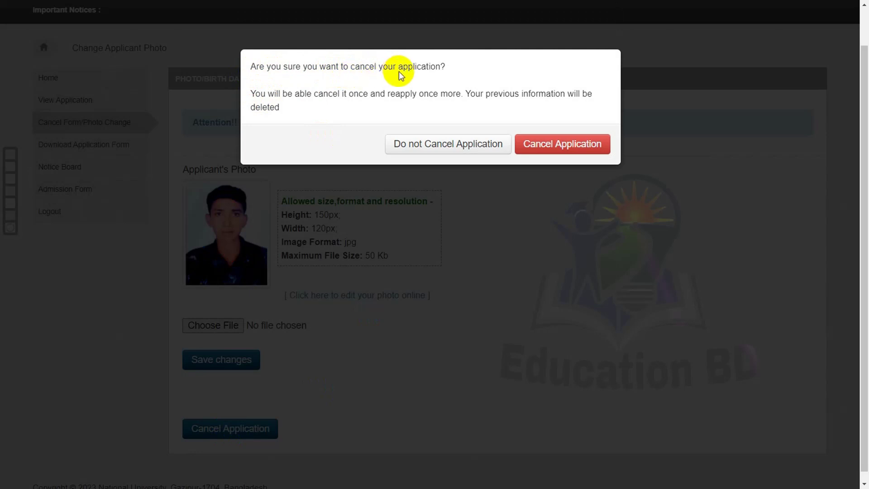
pyautogui.moveTo(446, 67); pyautogui.dragTo(244, 64)
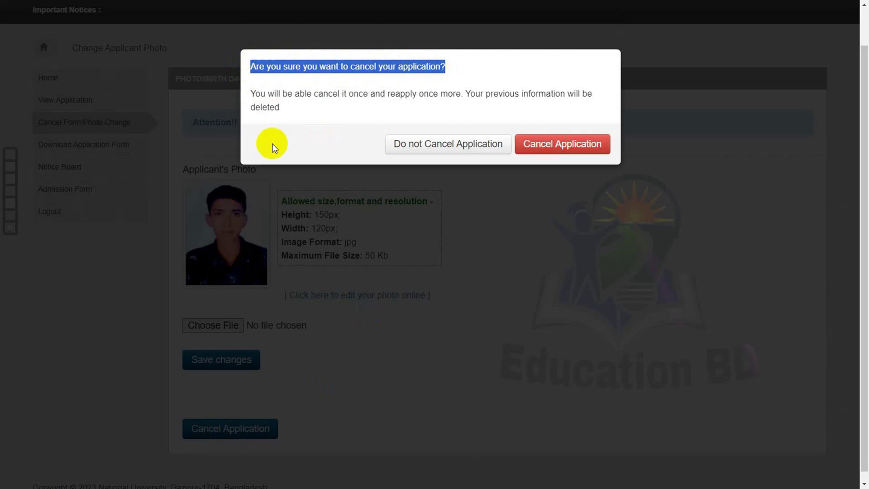
pyautogui.click(275, 126)
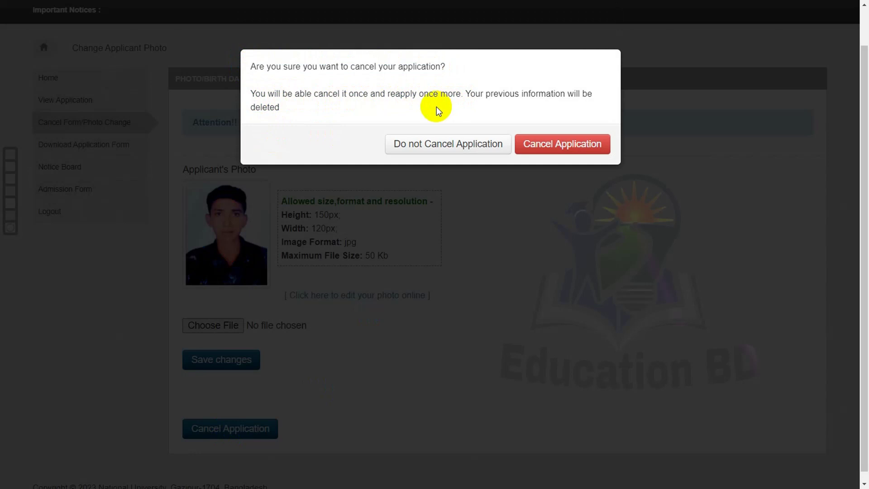
pyautogui.moveTo(466, 94); pyautogui.dragTo(600, 94)
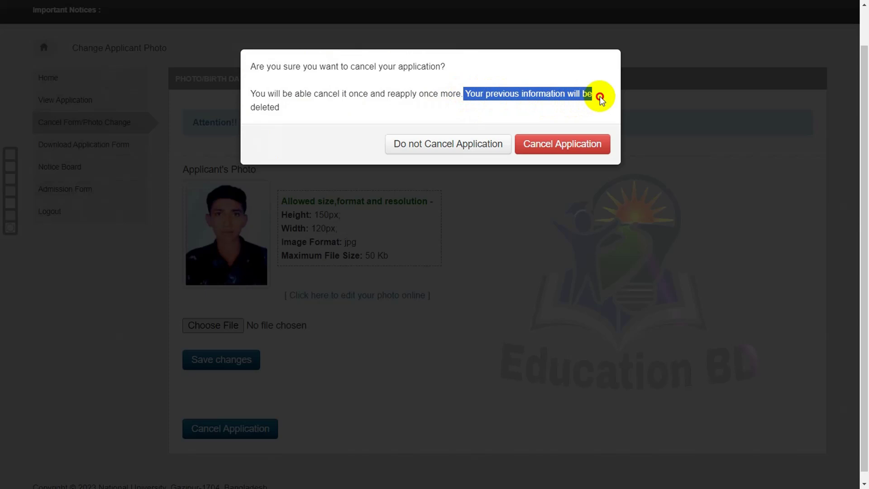
pyautogui.click(304, 134)
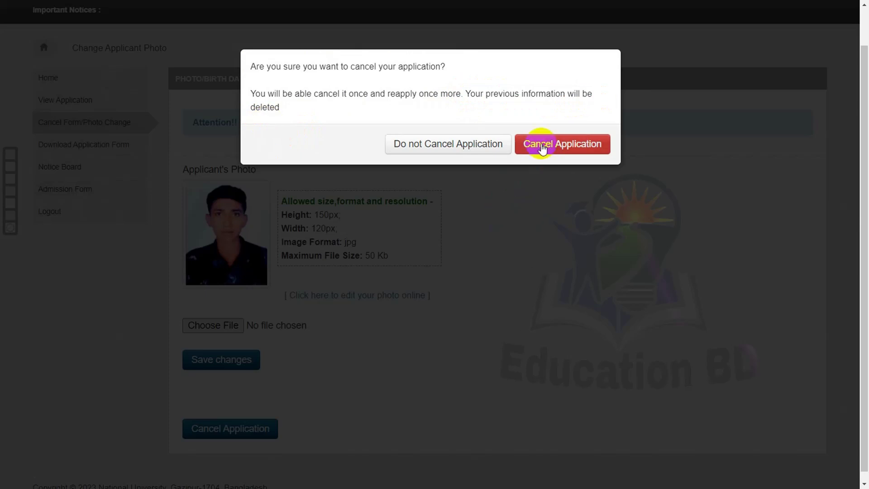
pyautogui.click(543, 146)
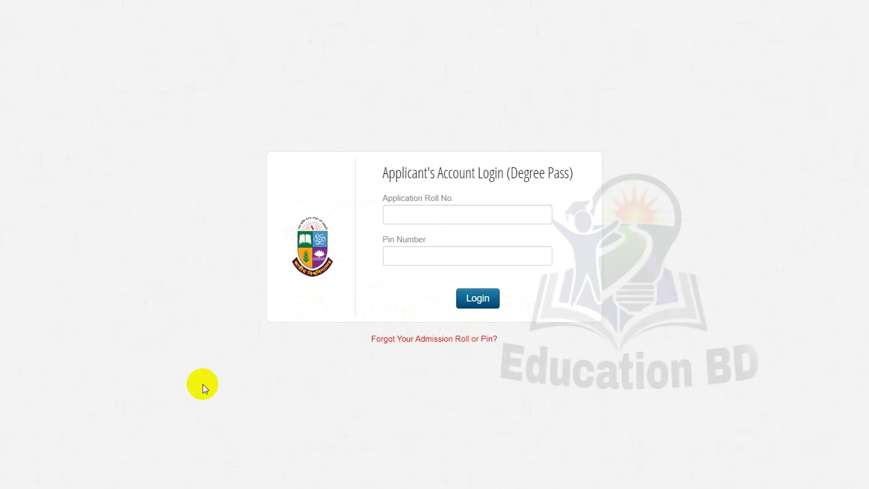
# - Try to log in again with the cancelled application's roll number and PIN, and check the login response
pyautogui.click(429, 217)
pyautogui.click(464, 251)
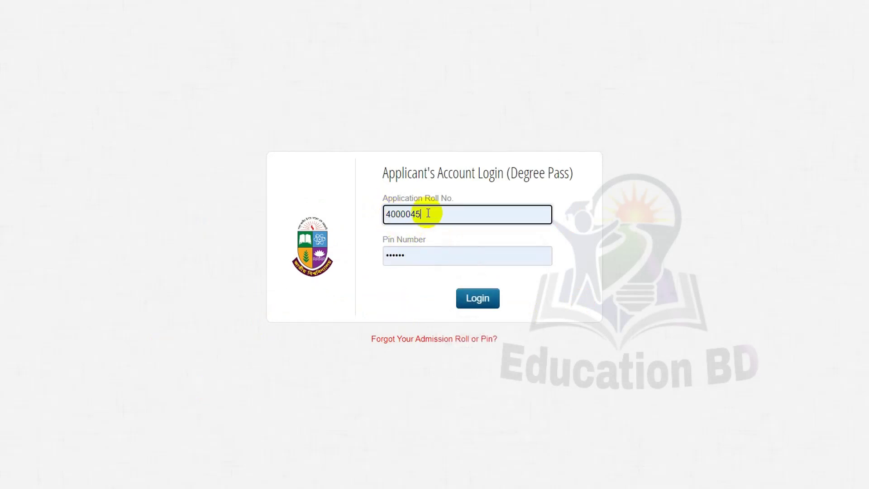
pyautogui.click(476, 297)
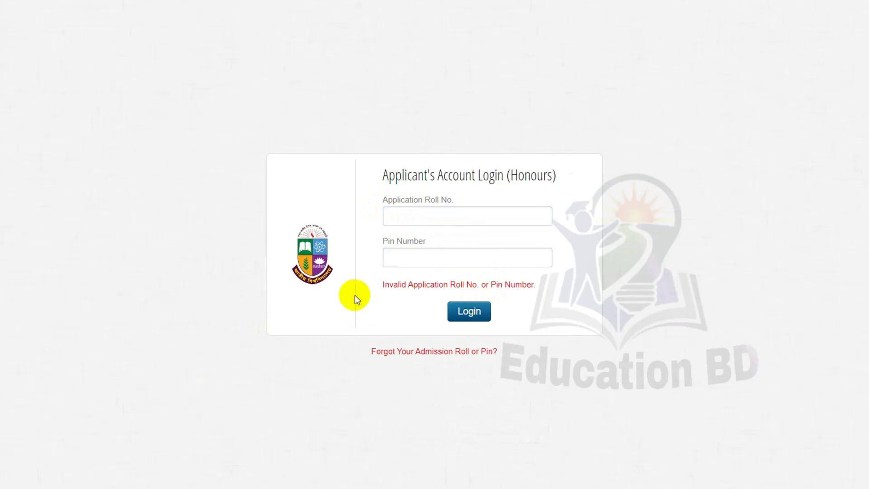
pyautogui.moveTo(383, 284); pyautogui.dragTo(543, 285)
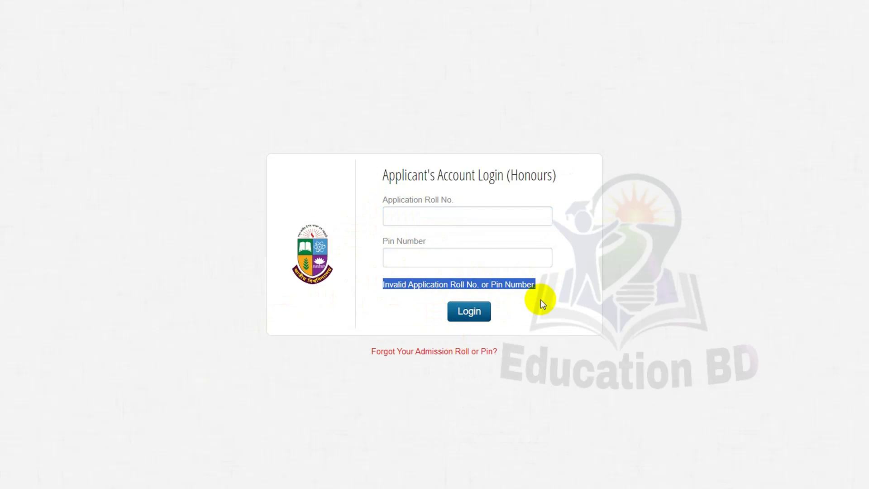
pyautogui.click(542, 298)
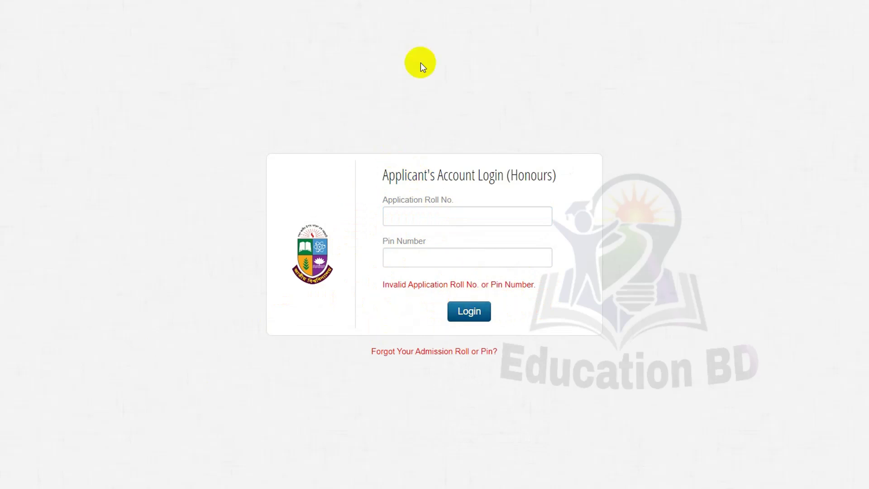
# - Start a new Degree Pass application and review the SSC and HSC information sections of Step-1
pyautogui.moveTo(430, 1)
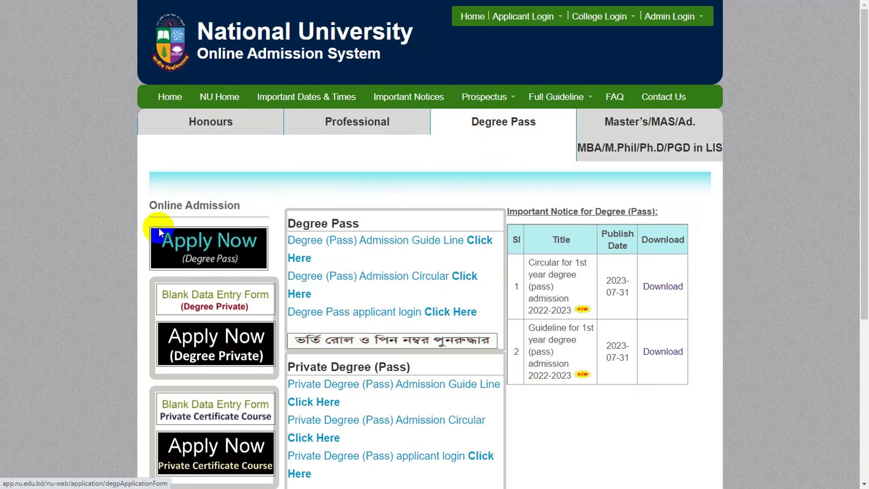
pyautogui.click(251, 247)
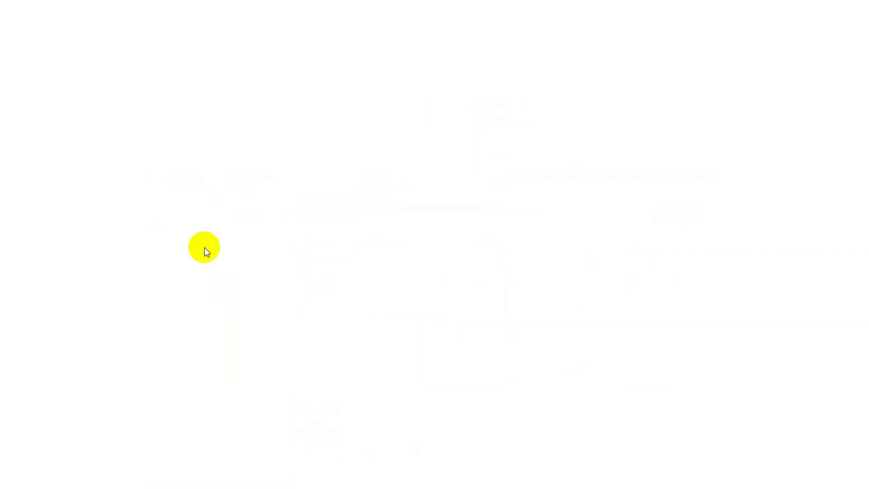
pyautogui.scroll(-3, 329, 302)
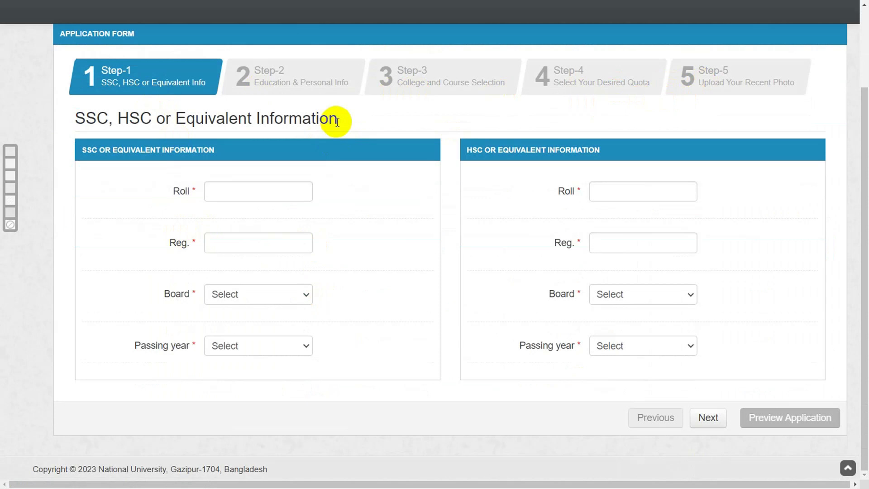
pyautogui.moveTo(81, 153); pyautogui.dragTo(318, 179)
pyautogui.click(357, 268)
pyautogui.moveTo(461, 149); pyautogui.dragTo(602, 159)
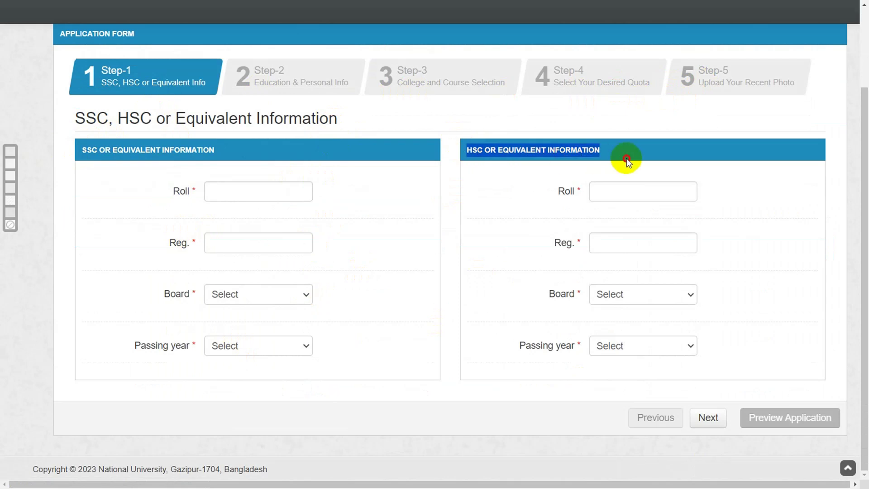
pyautogui.click(505, 351)
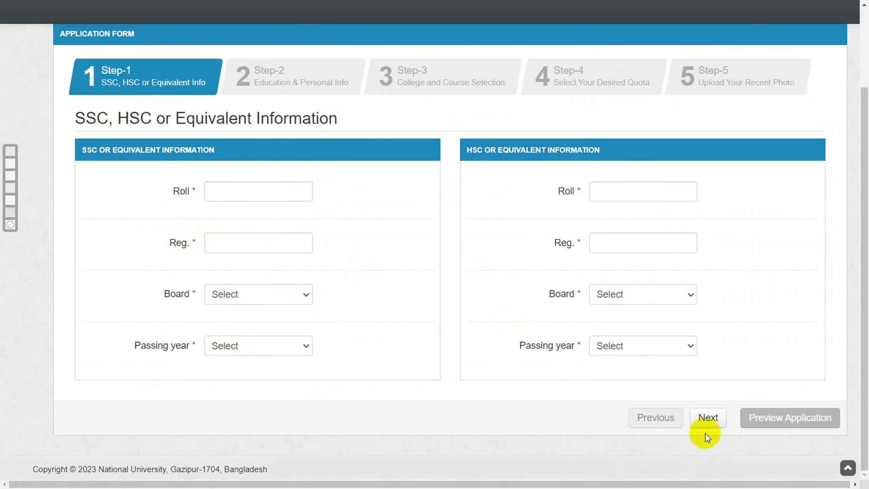